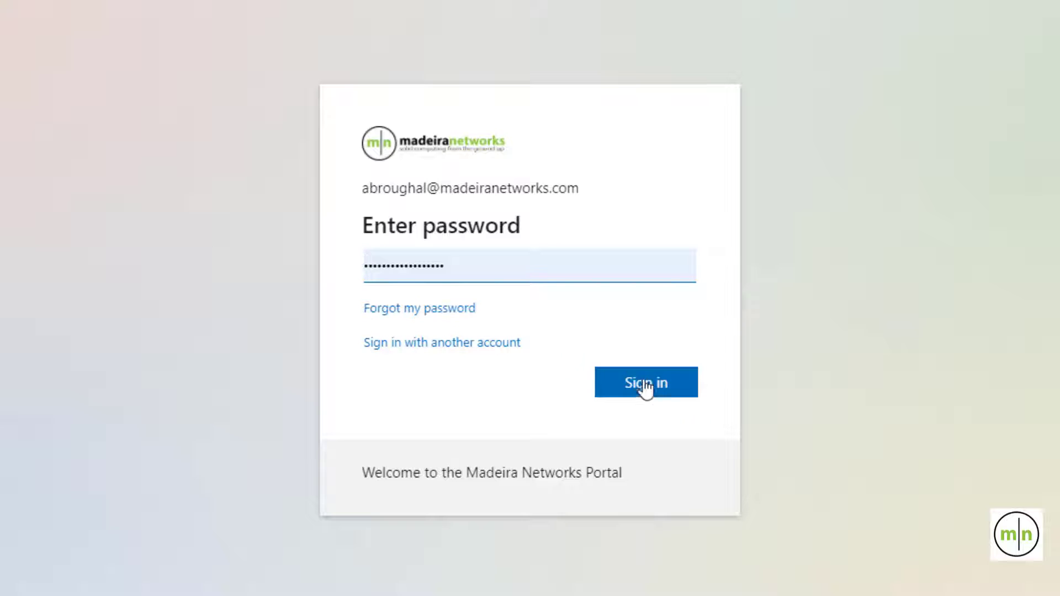
Step: Submit the password, then verify the texted code to reach the Office home page
left_click(649, 388)
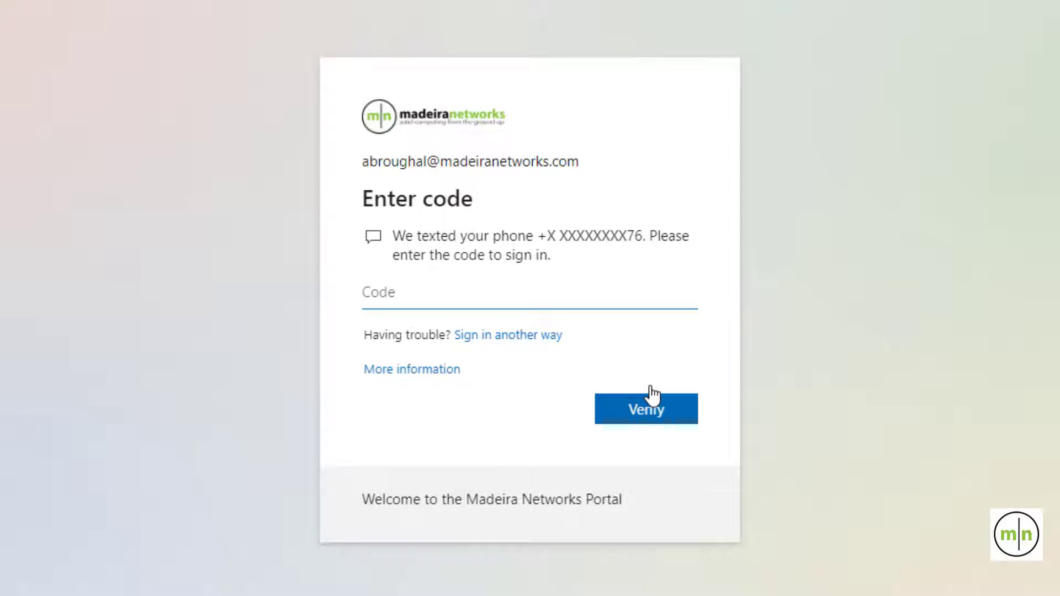
left_click(652, 423)
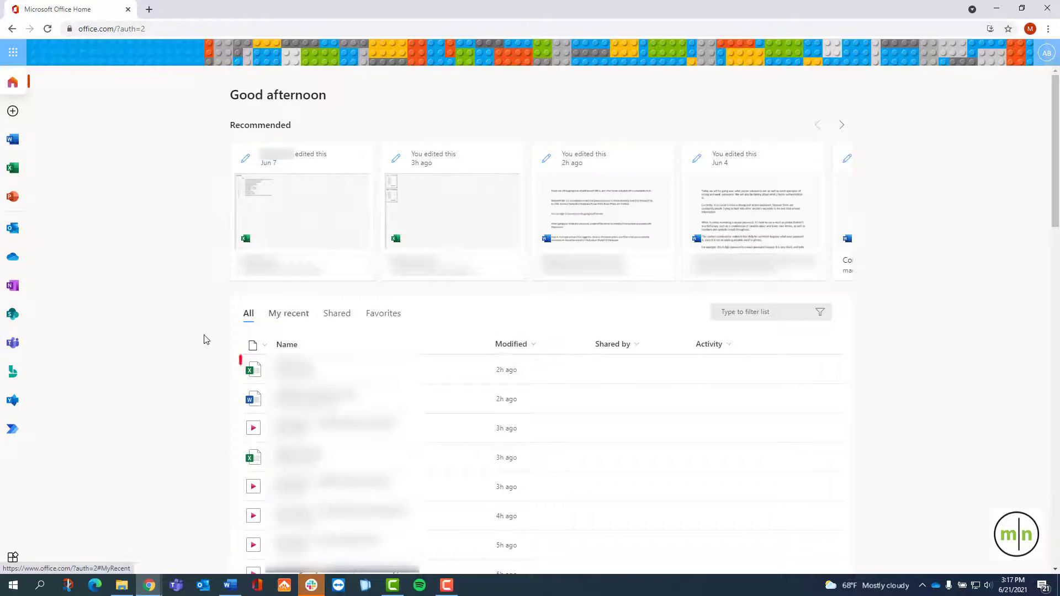
Step: View the Word landing page, then switch to the Excel landing page and its workbooks
left_click(23, 141)
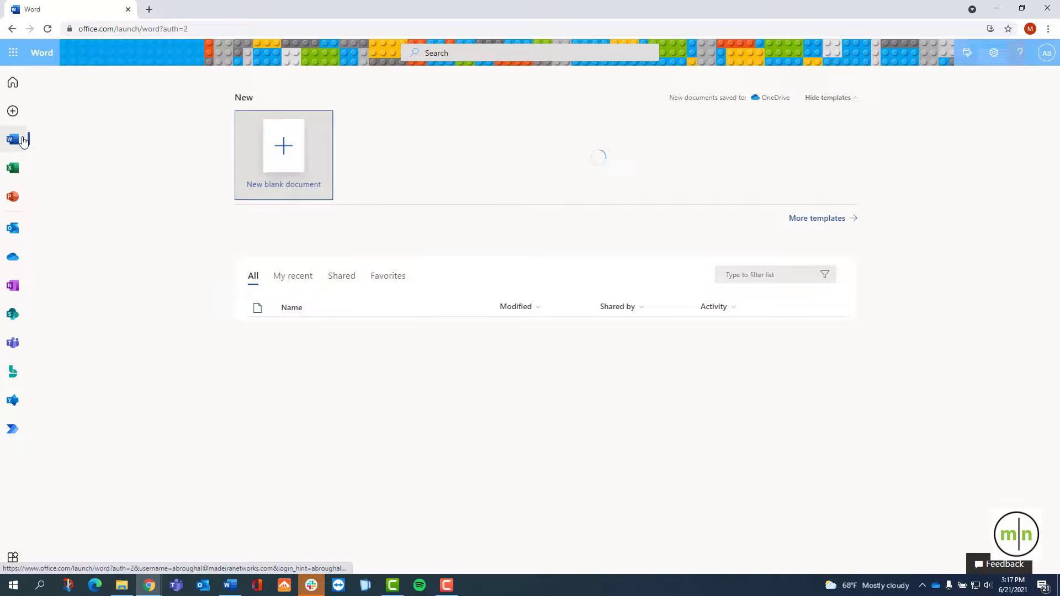
scroll(128, 326, "down", 3)
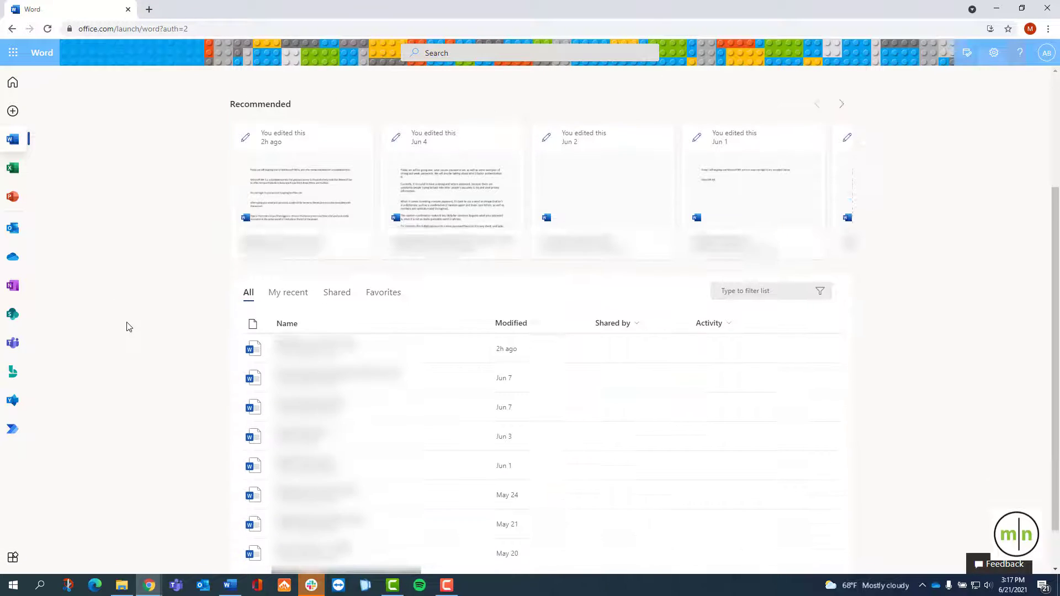
left_click(18, 170)
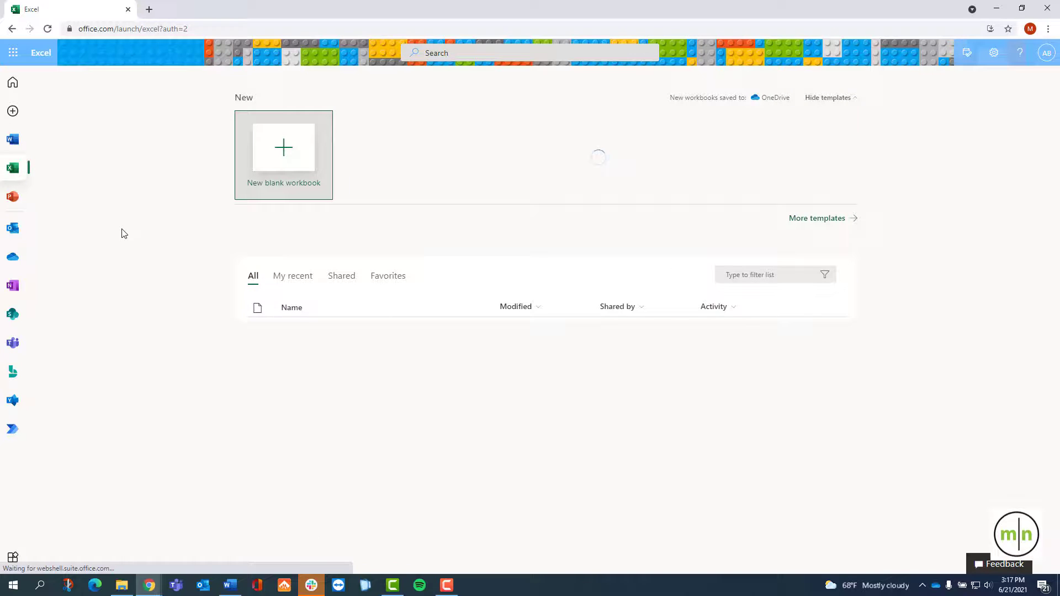
scroll(121, 234, "down", 1)
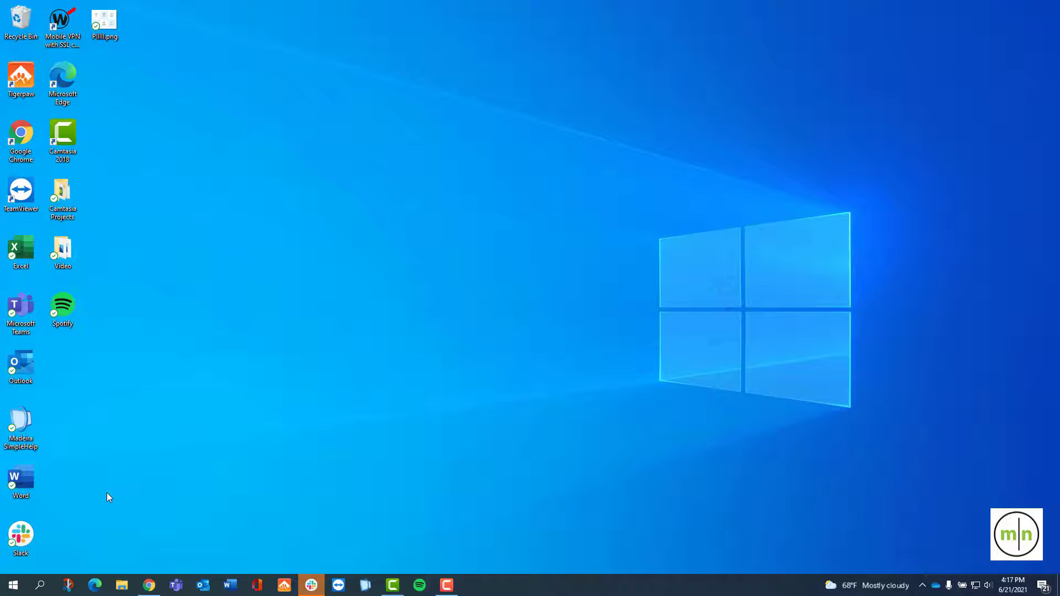
Step: Open the Windows Start menu to launch the Office desktop app
left_click(13, 585)
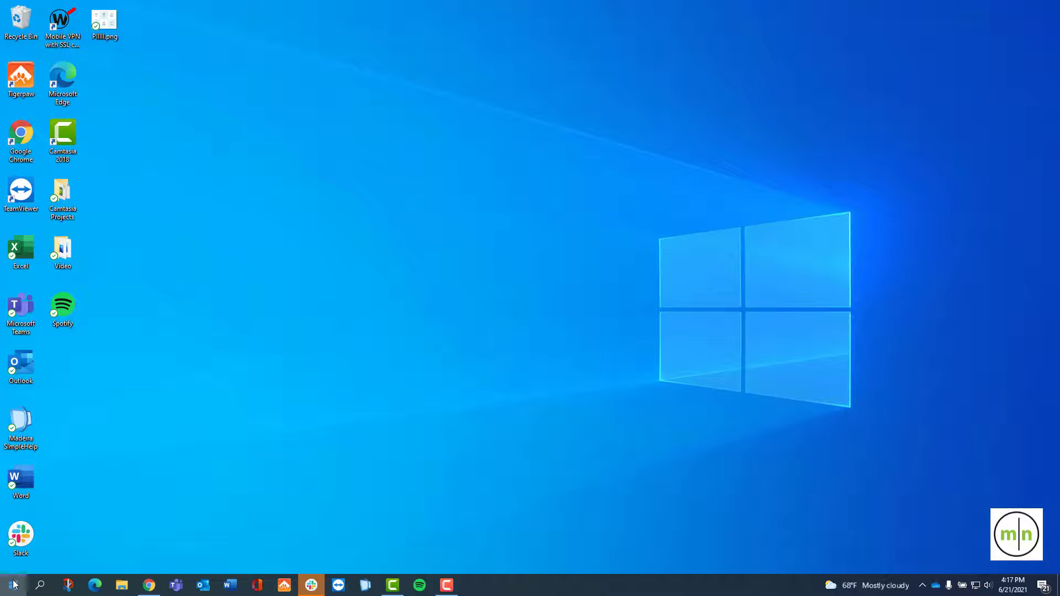